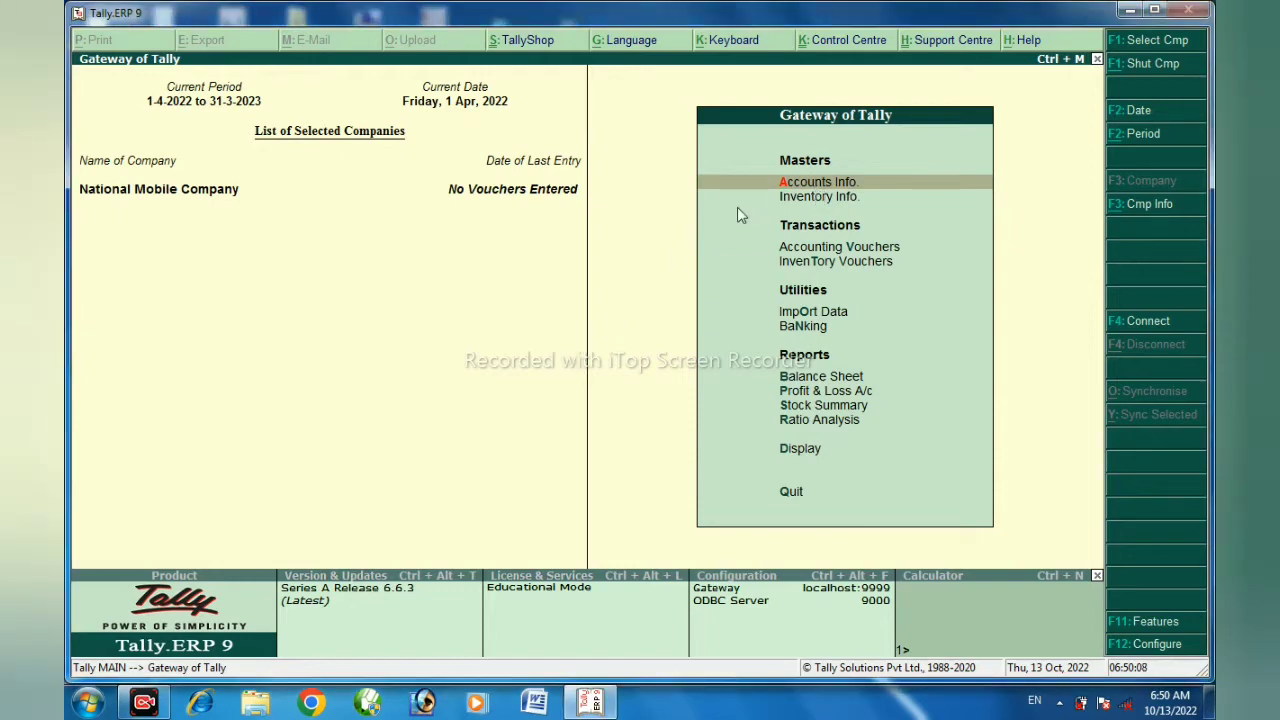
Look through the list of ledgers that already exist in National Mobile Company, then return to the Gateway of Tally
key("Return")
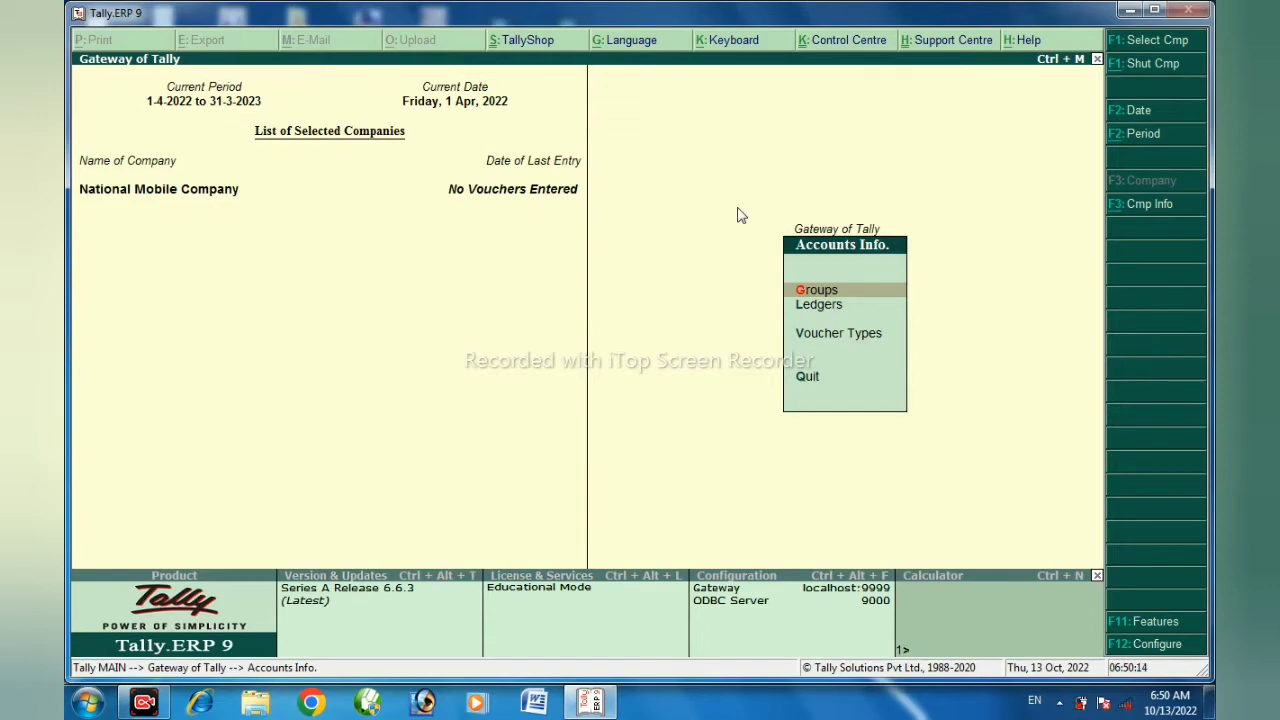
key("Down")
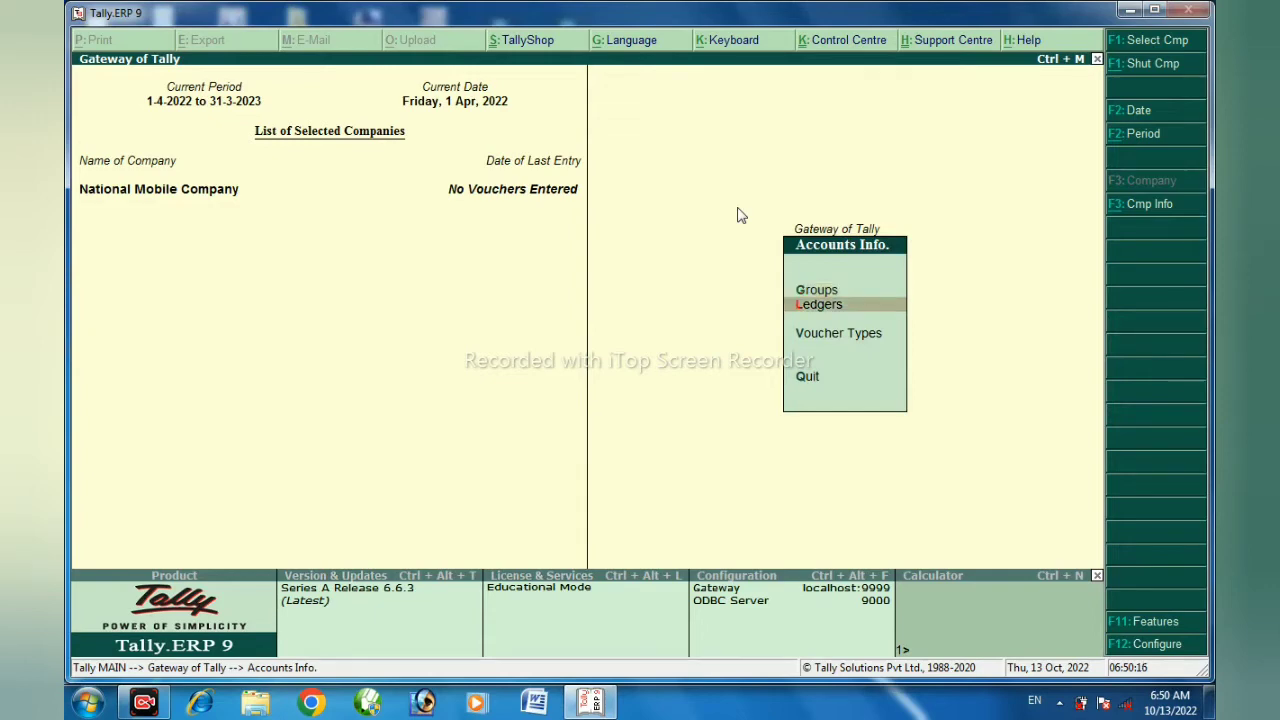
key("Return")
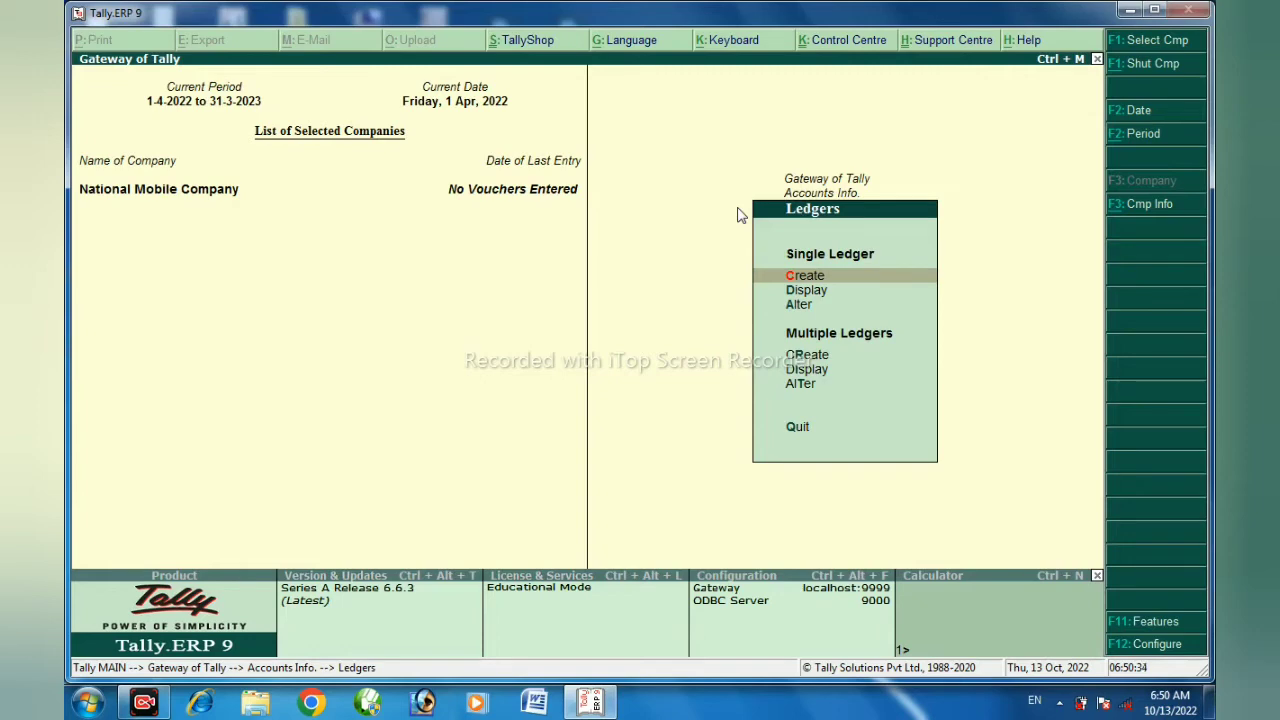
key("Down")
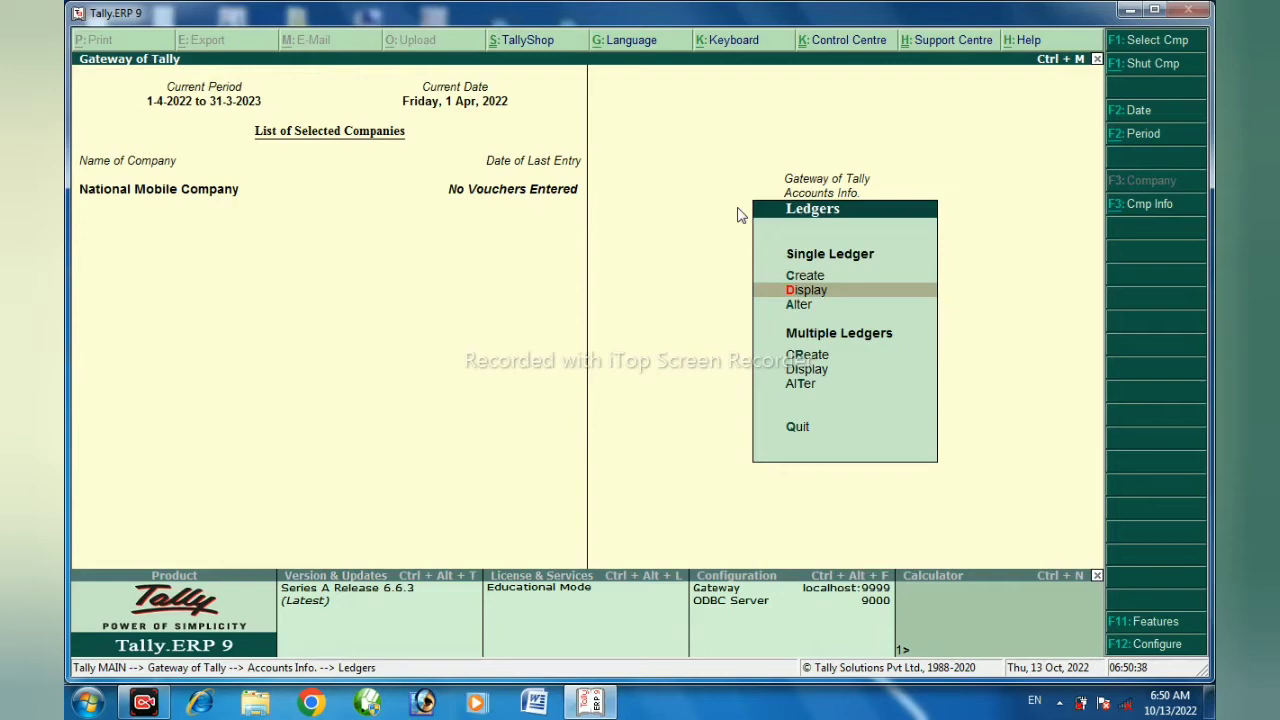
key("Return")
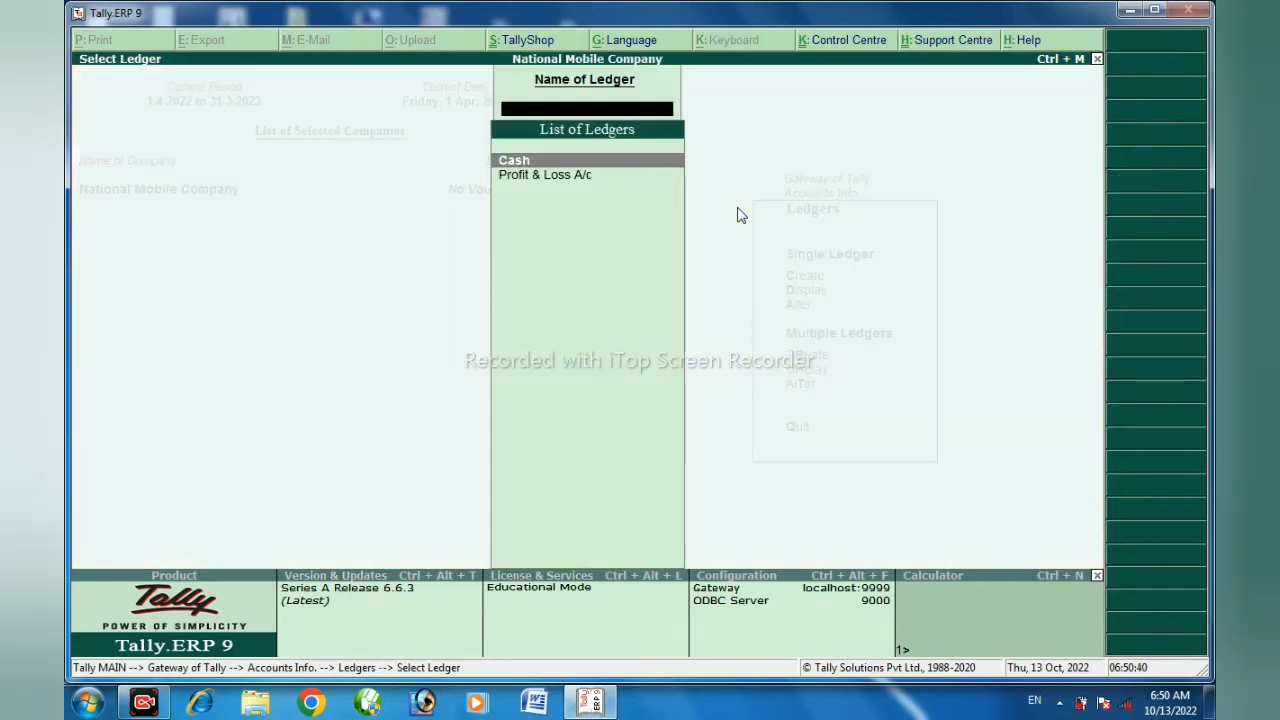
key("Down")
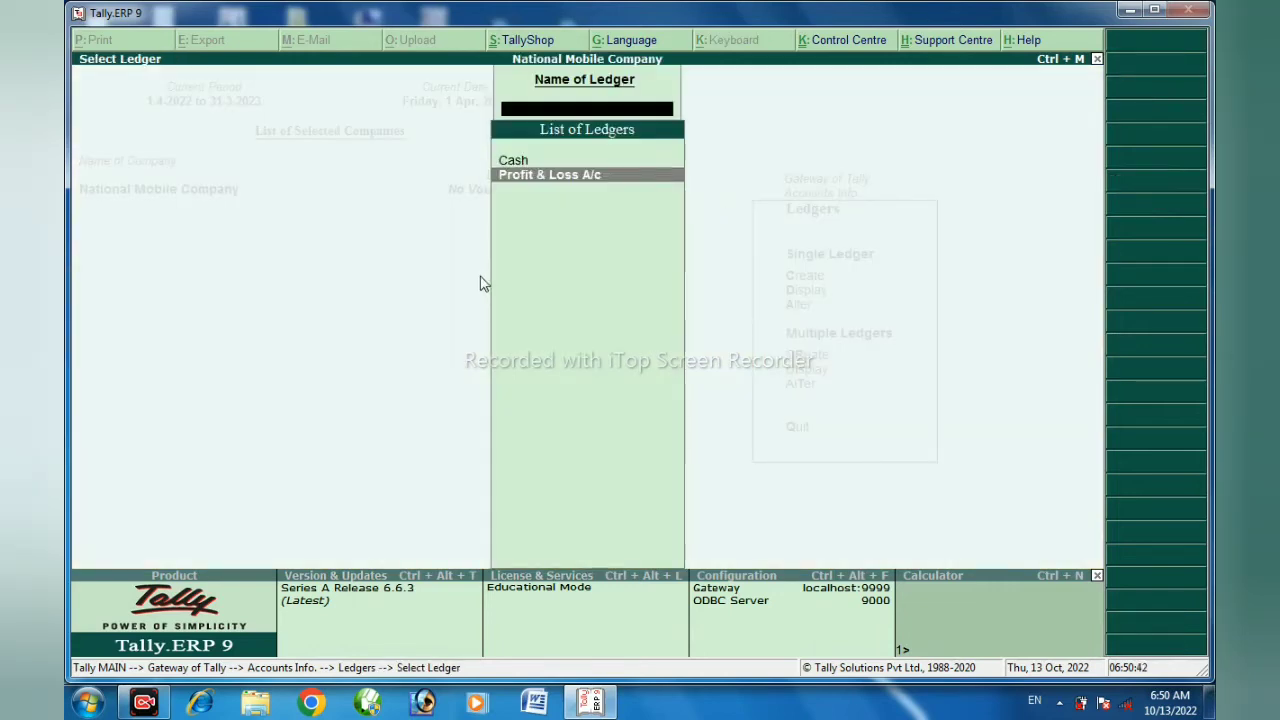
key("Up")
key("Down")
key("Up")
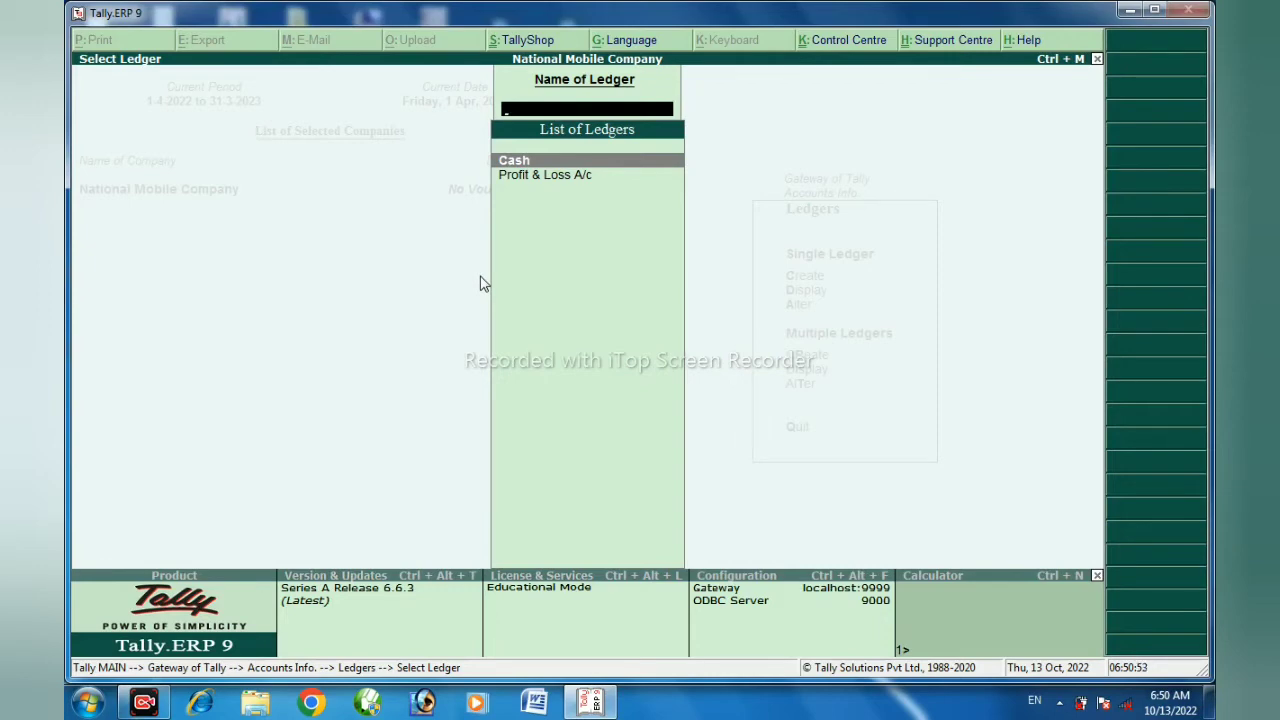
key("Escape")
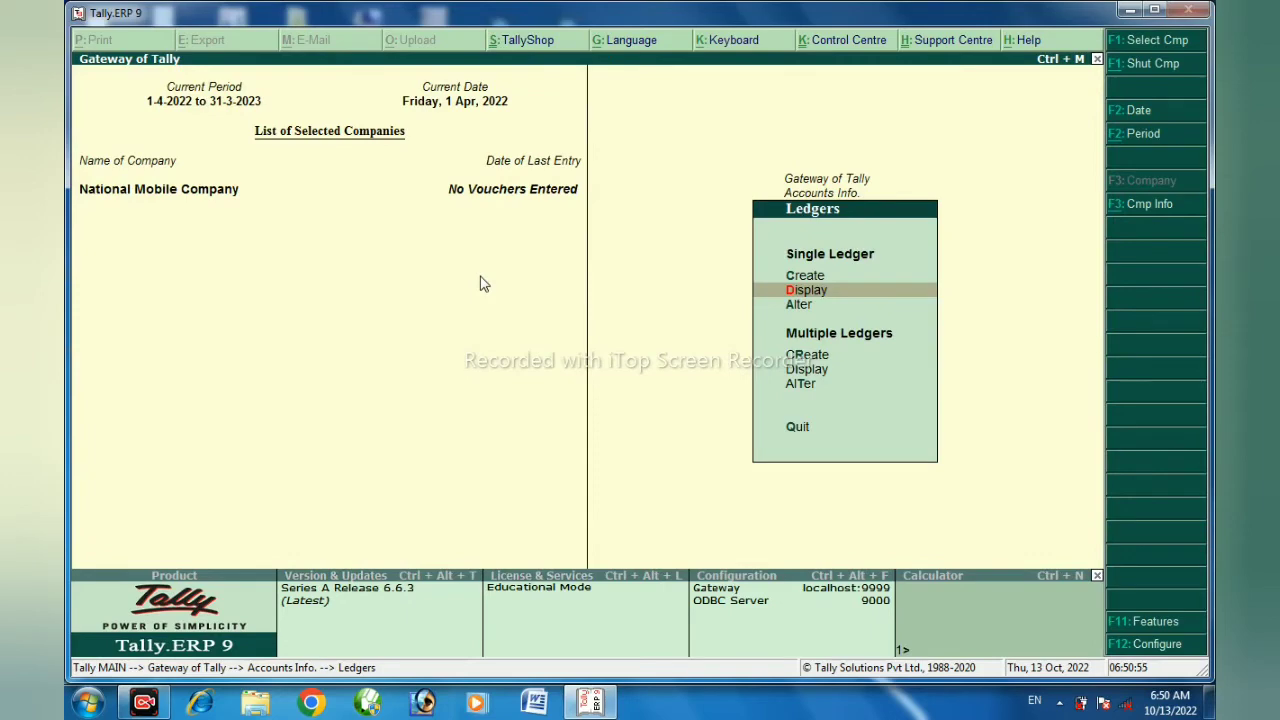
key("Escape")
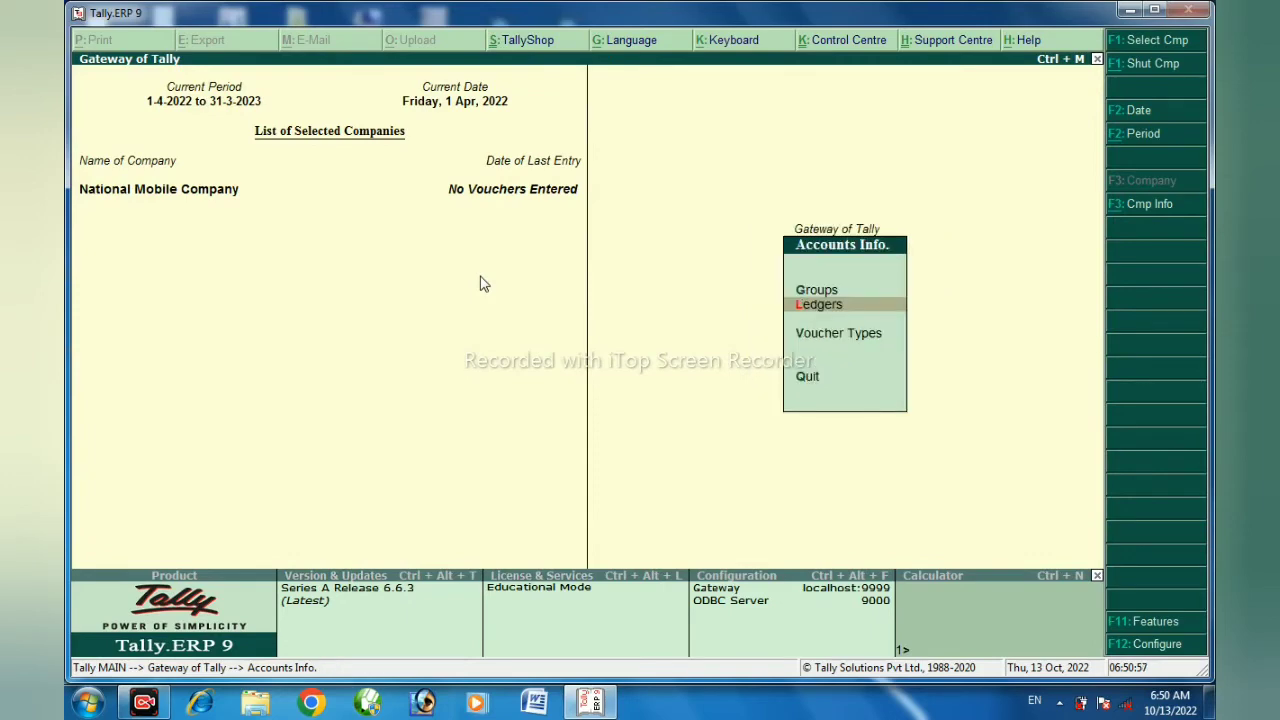
key("Escape")
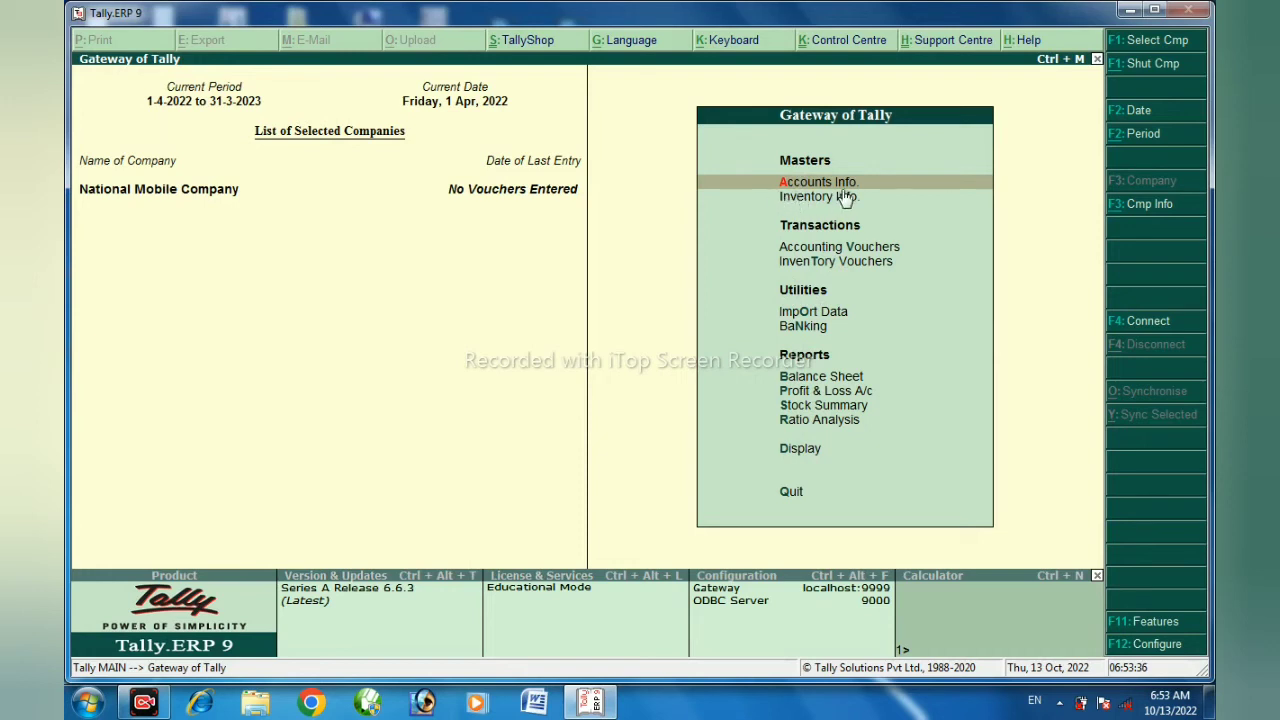
Open the creation form for a new single ledger in National Mobile Company
key("Return")
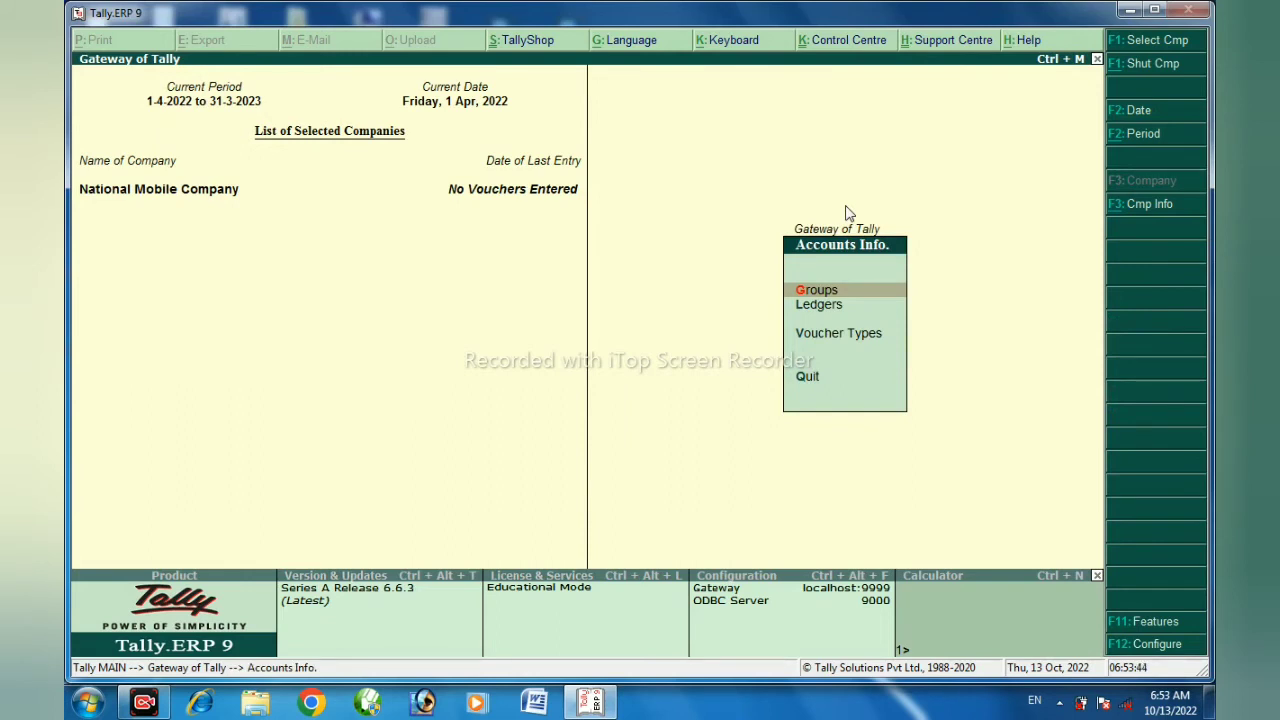
key("Down")
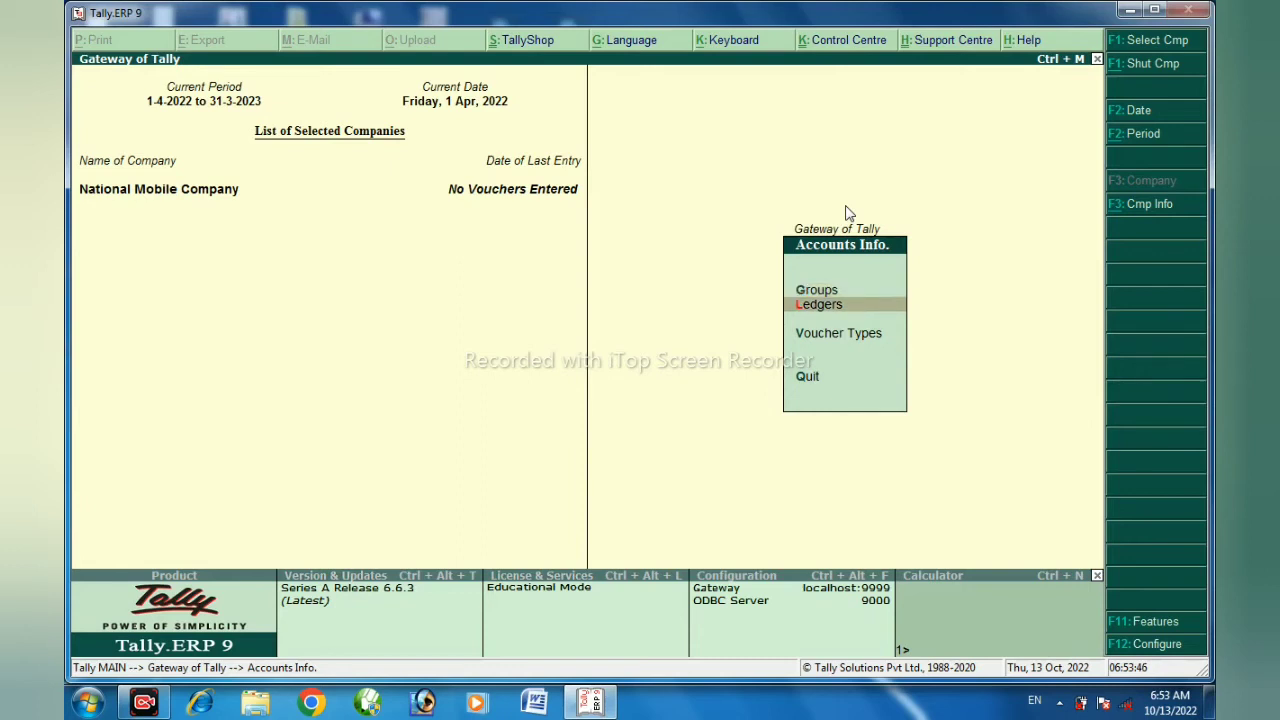
key("Return")
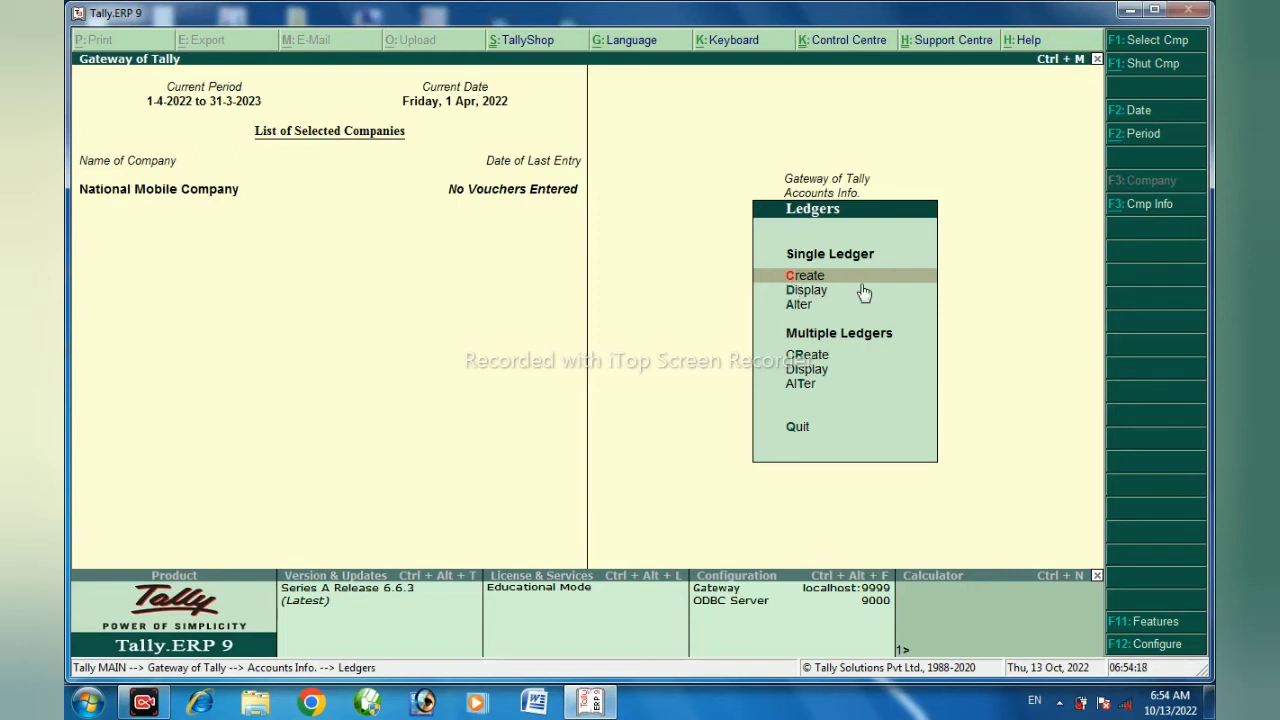
key("Down")
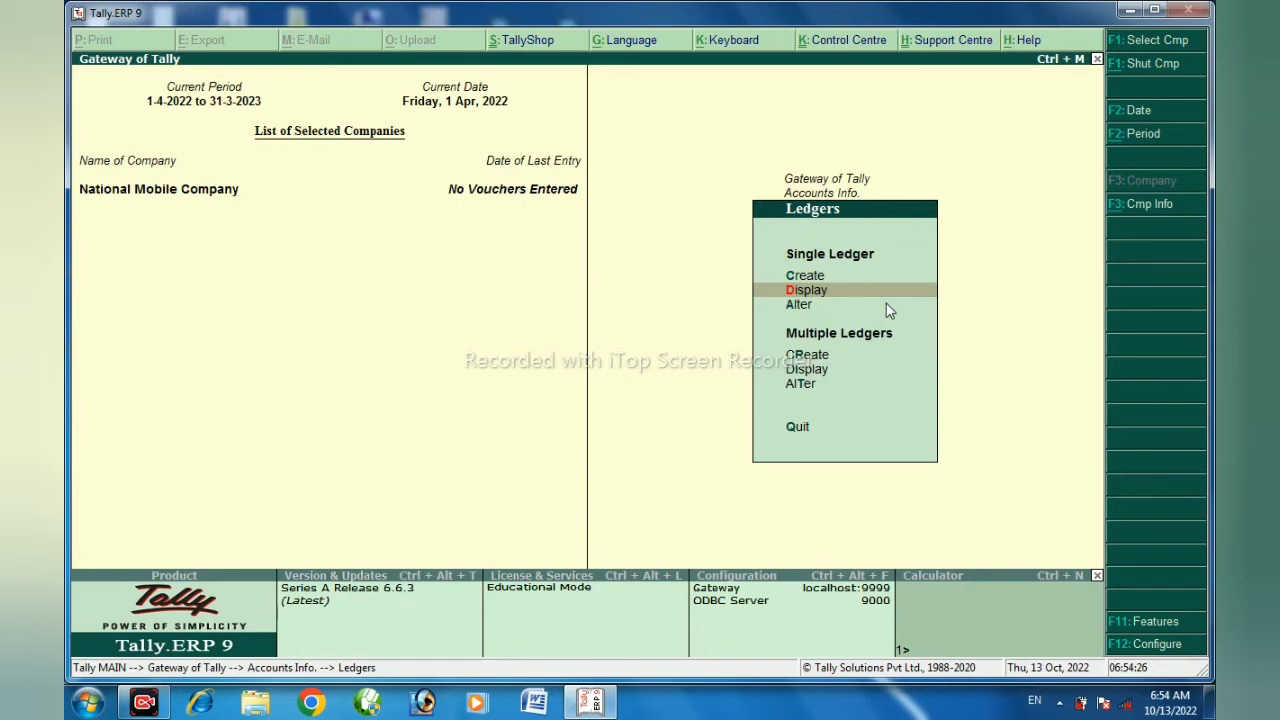
key("Down")
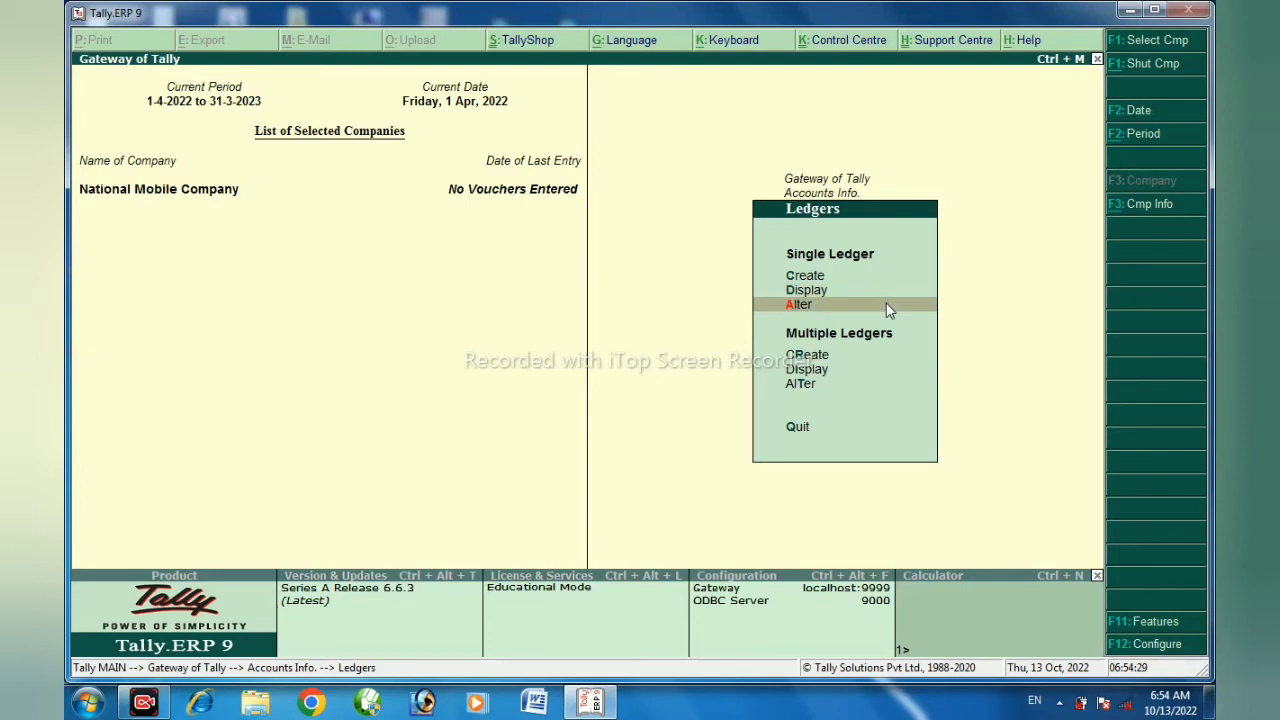
key("Up")
key("Up")
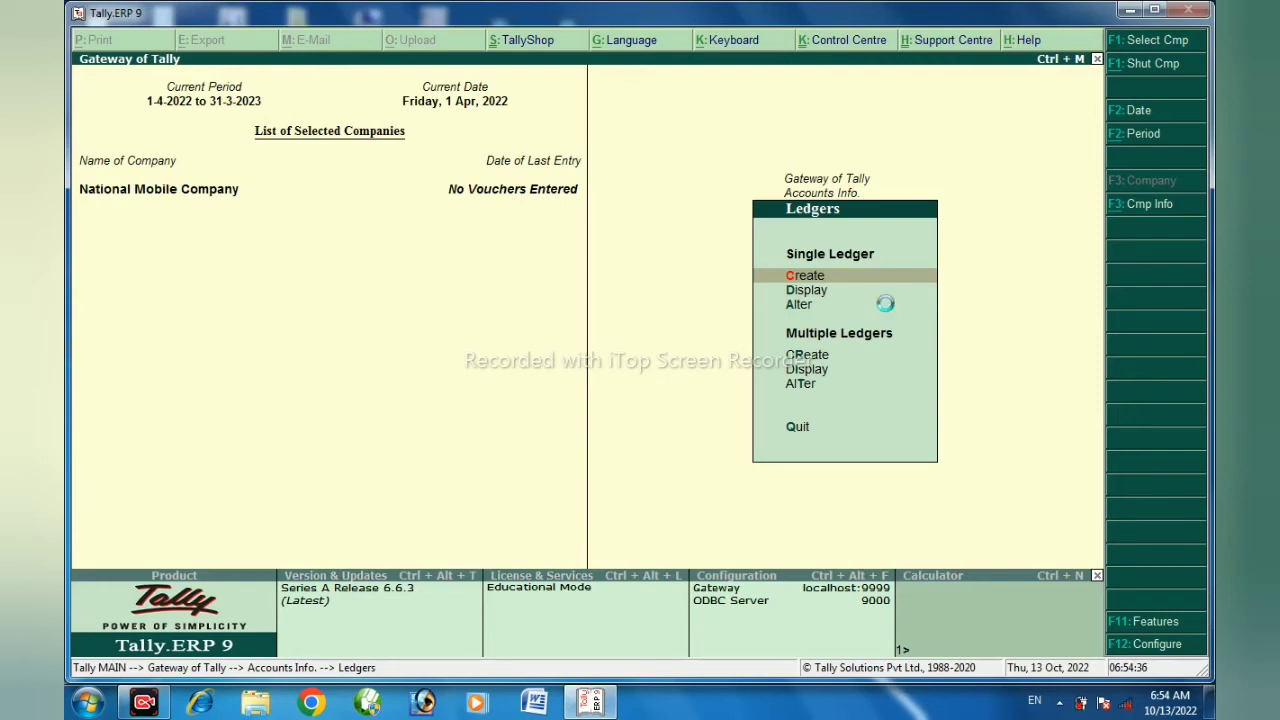
key("Return")
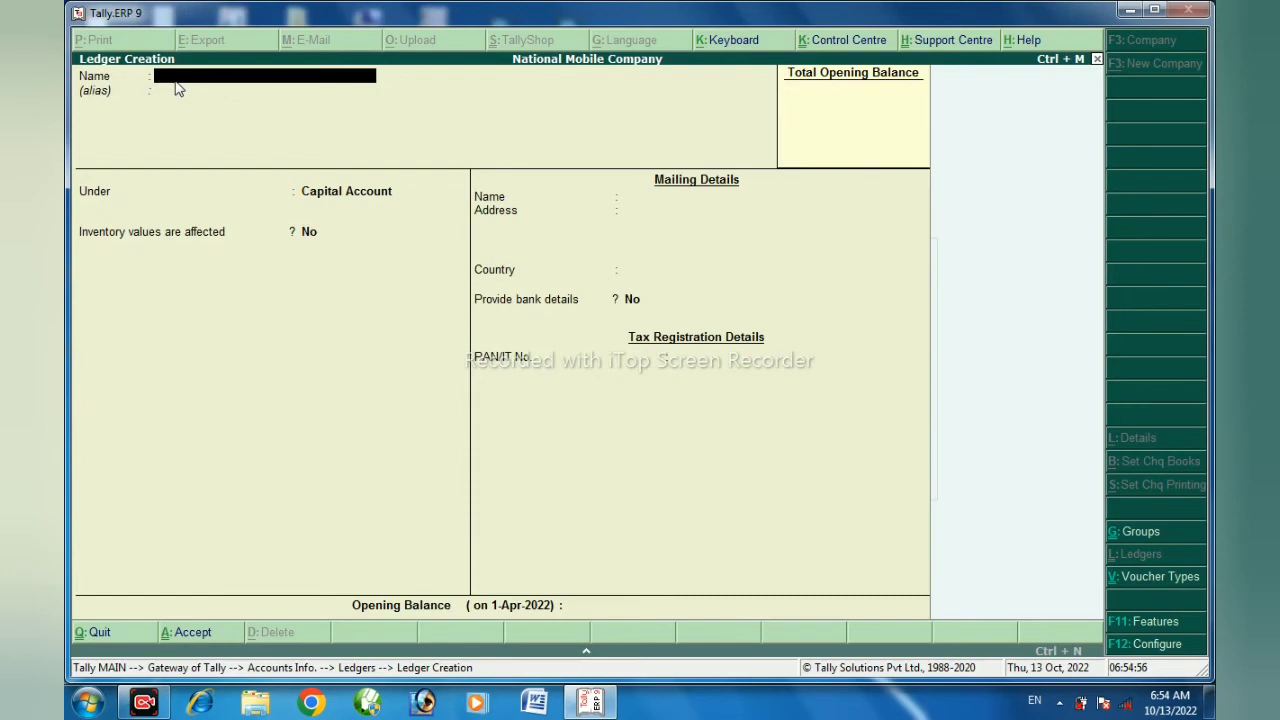
Name the new ledger "Capital A/c" and leave its alias blank
type("Capital Ac")
key("BackSpace")
type("a/c")
key("BackSpace")
key("BackSpace")
key("BackSpace")
key("BackSpace")
type("al A/c")
key("Return")
key("Return")
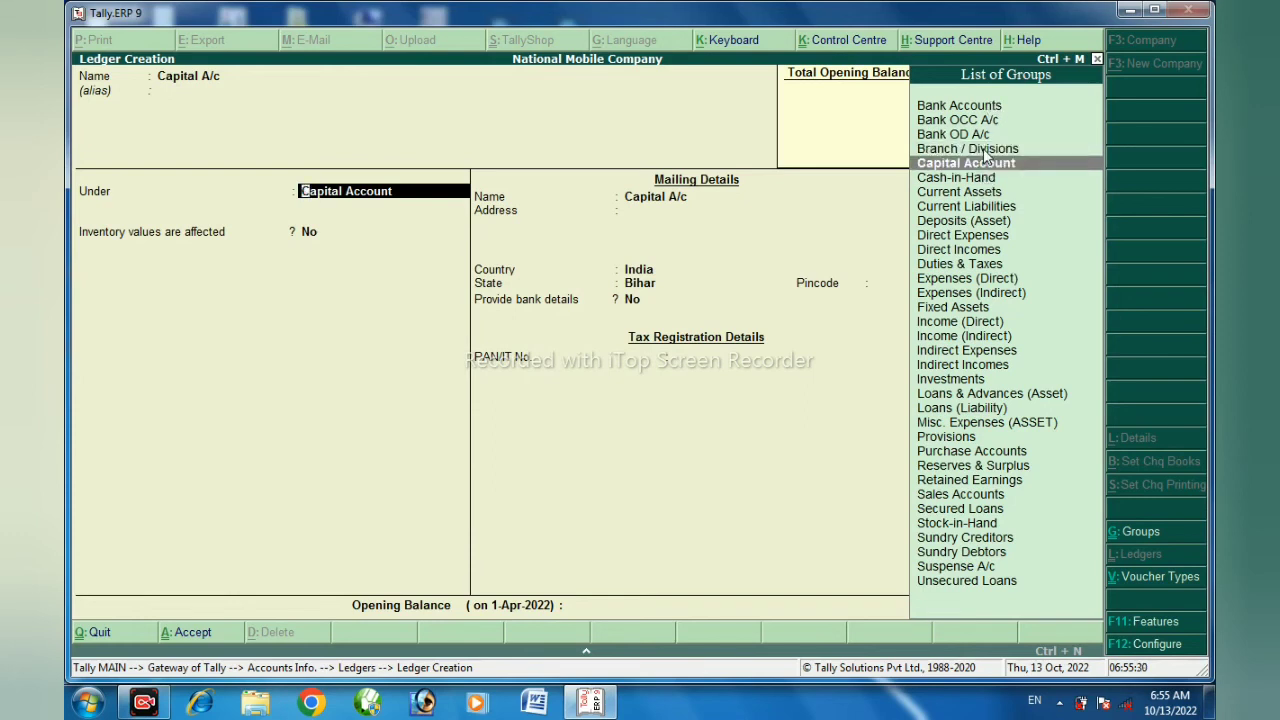
Place the Capital A/c ledger under the Capital Account group and save it with default details and no opening balance
key("Return")
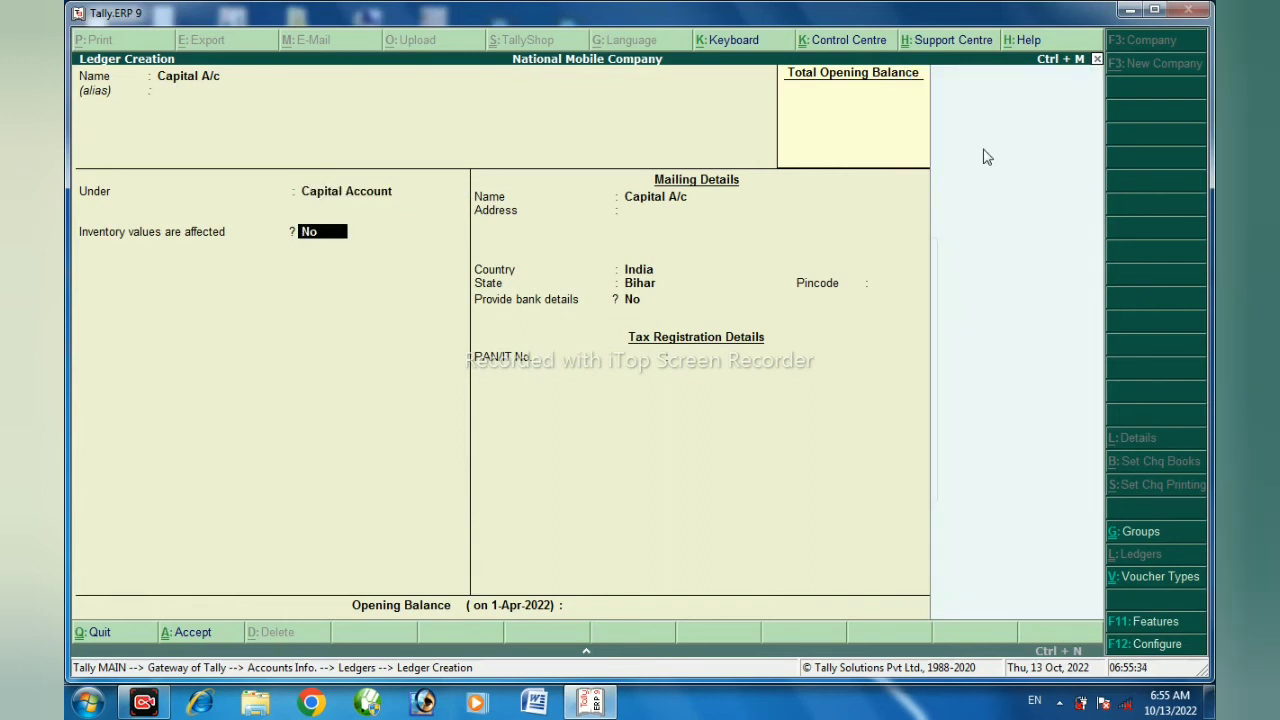
key("Return")
key("Return")
key("Return")
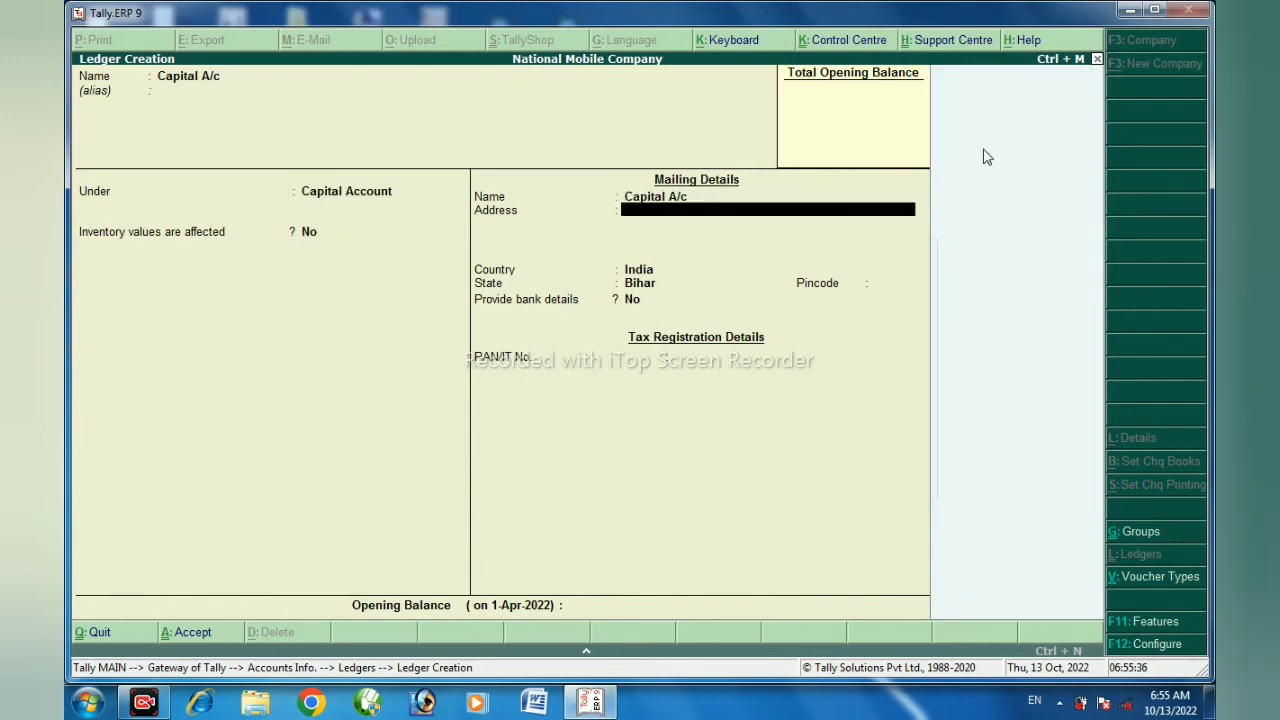
key("Return")
key("Return")
key("Return")
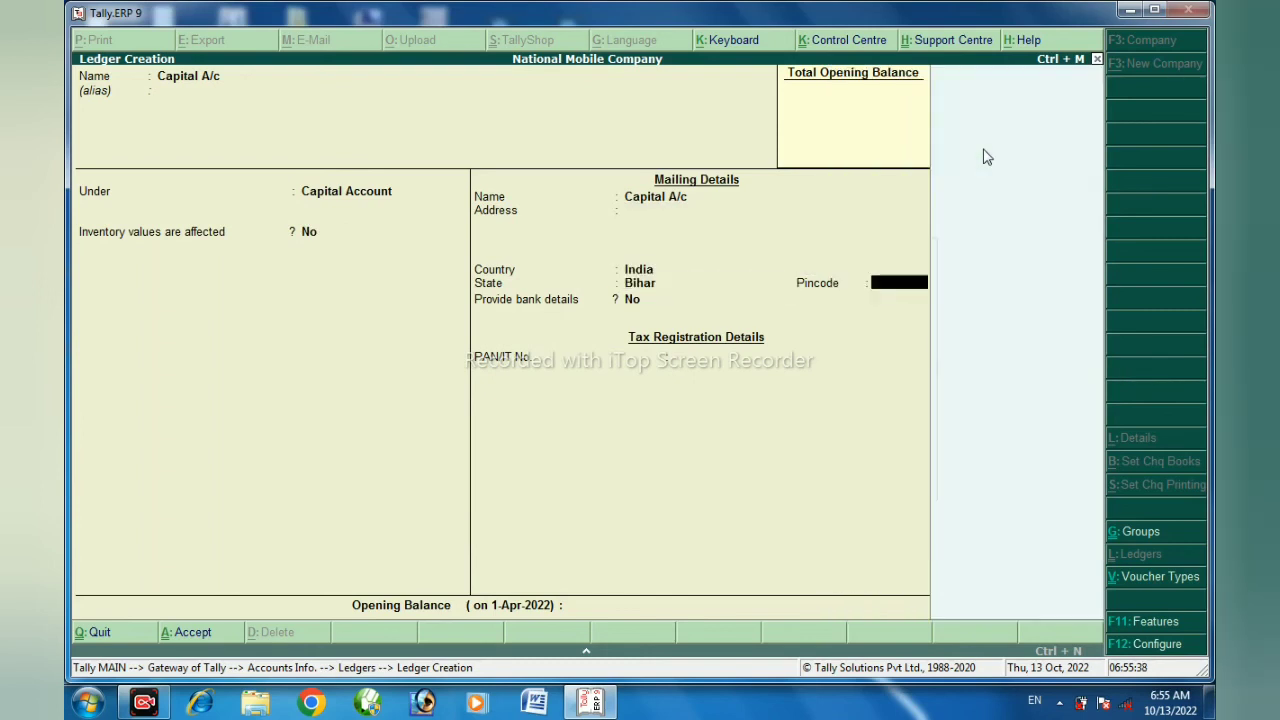
key("Return")
key("Return")
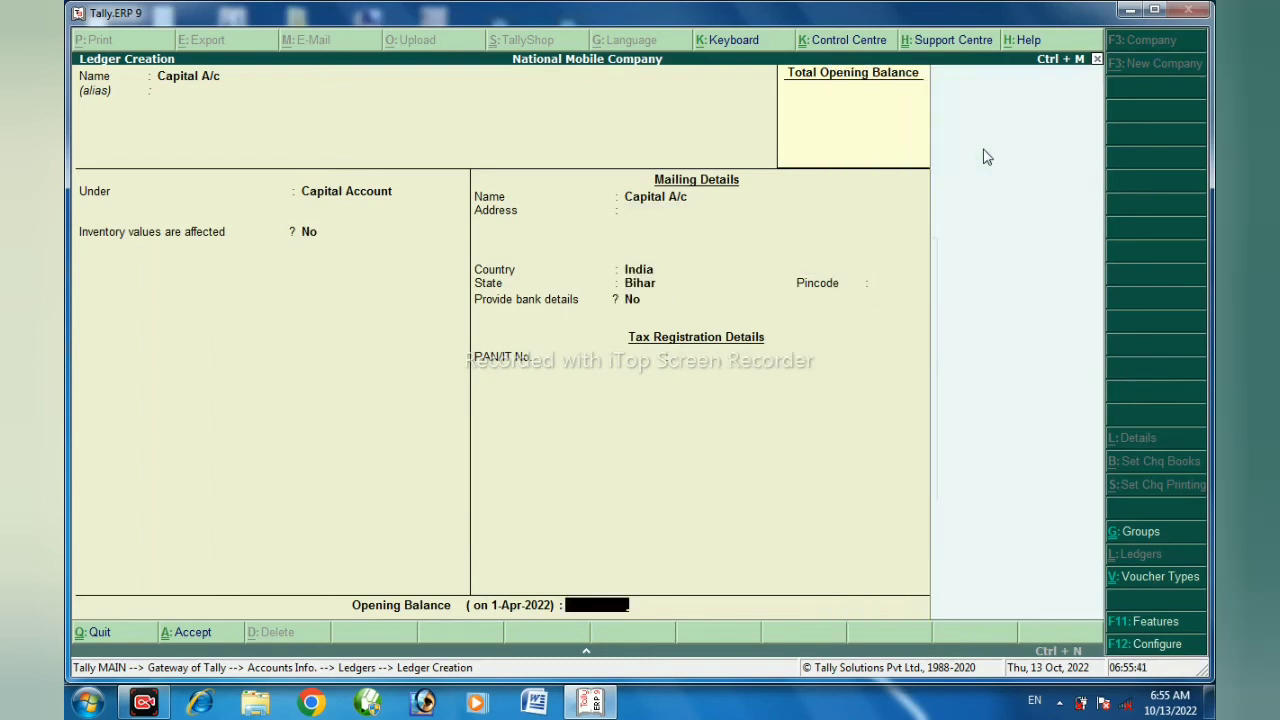
key("Return")
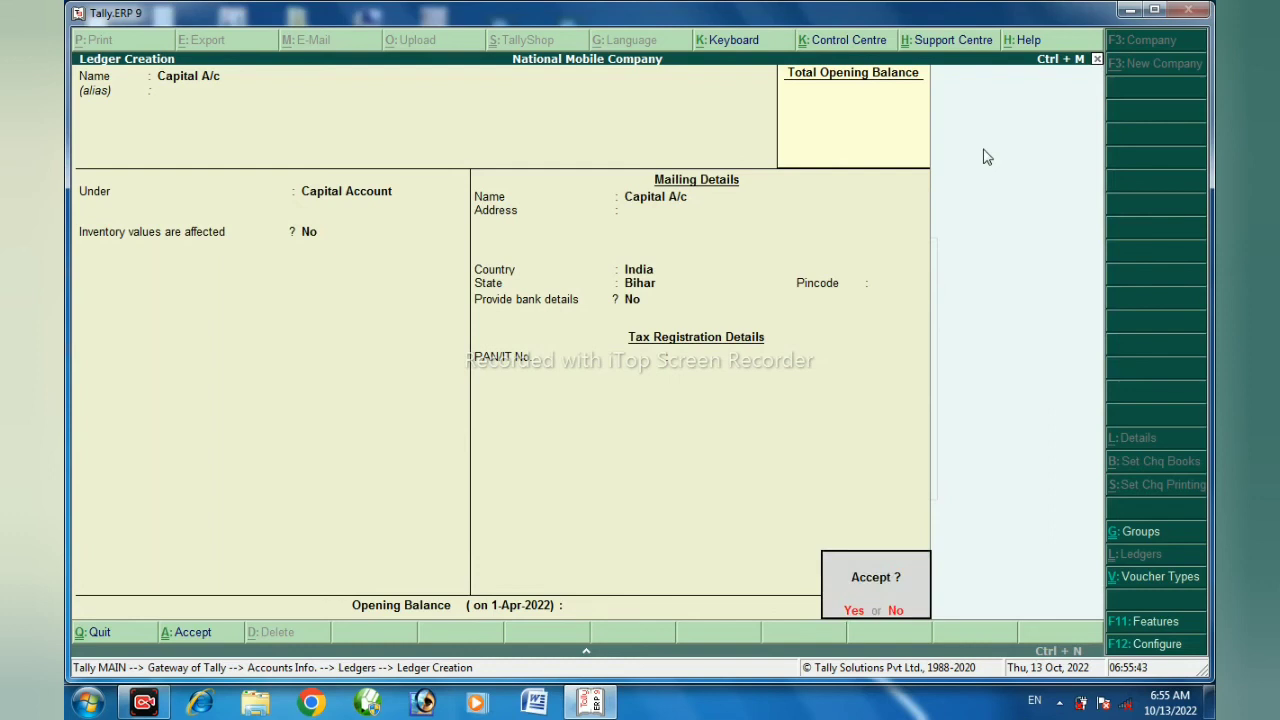
key("Return")
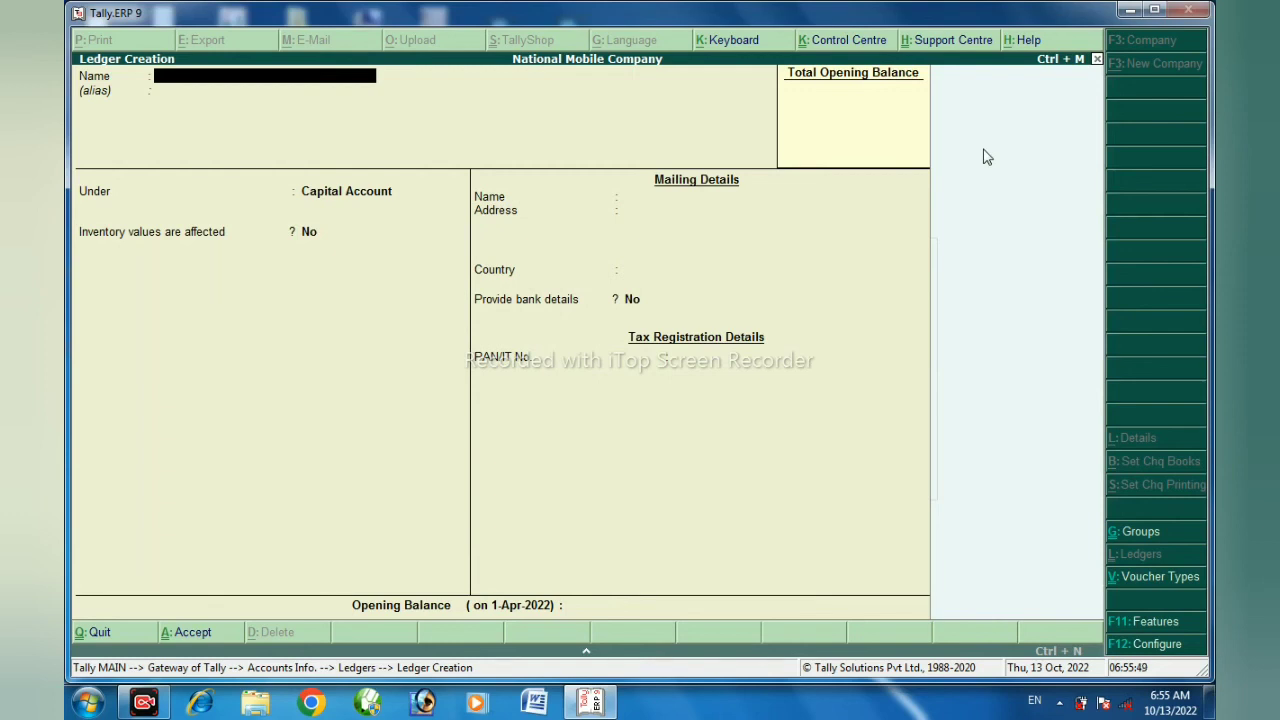
Name the next new ledger "Hdfc Bank" and leave its alias blank
type("Hdfc Bank")
key("Return")
key("Return")
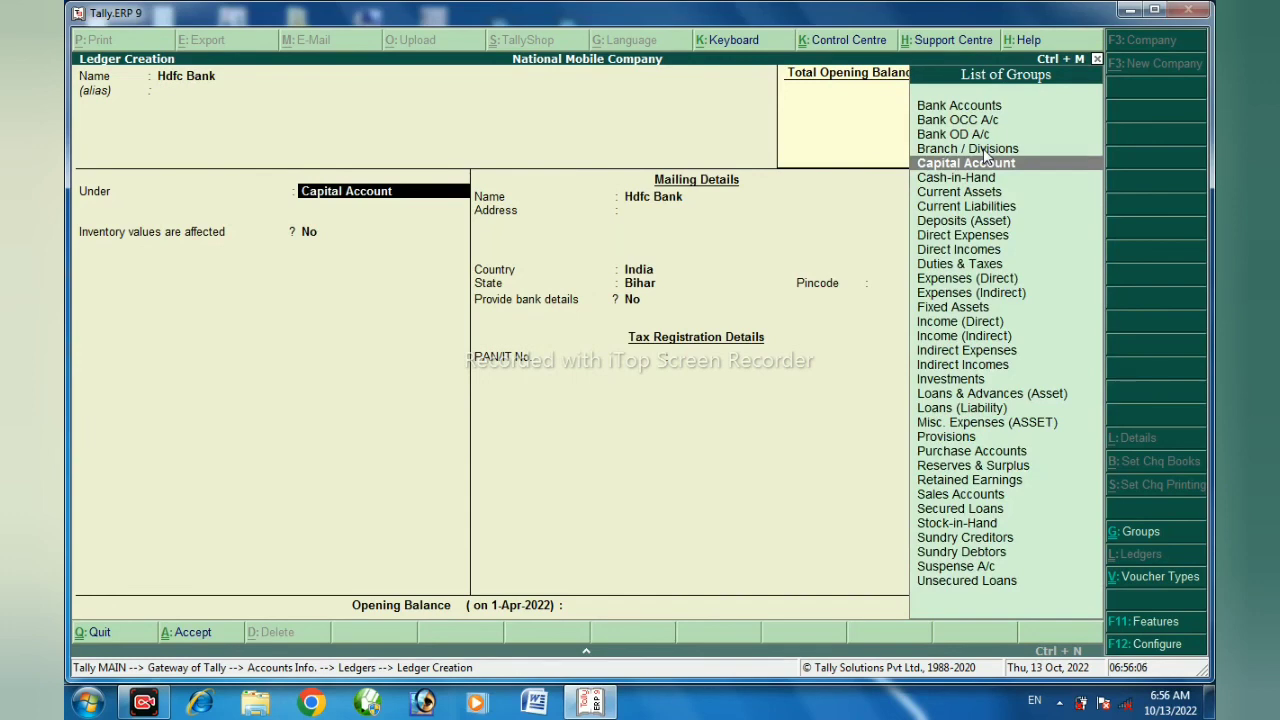
Place the Hdfc Bank ledger under the Bank Accounts group and save it with default bank details and no opening balance
type("B")
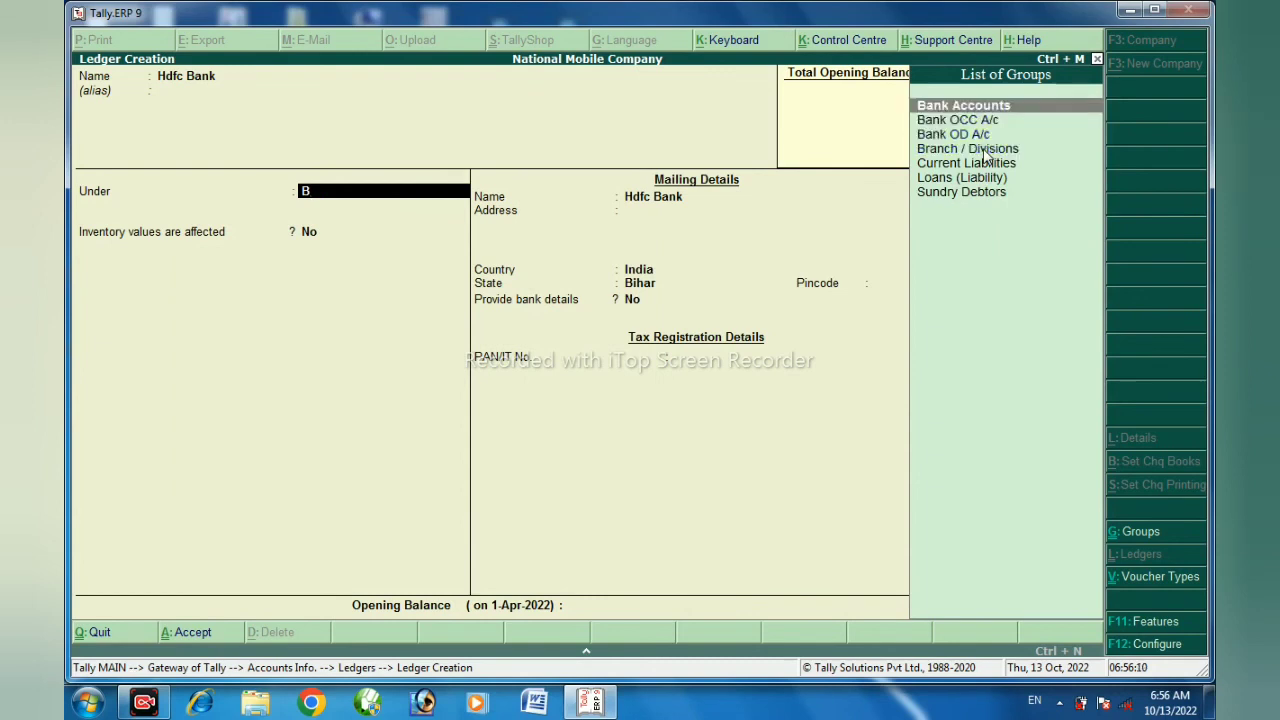
key("Return")
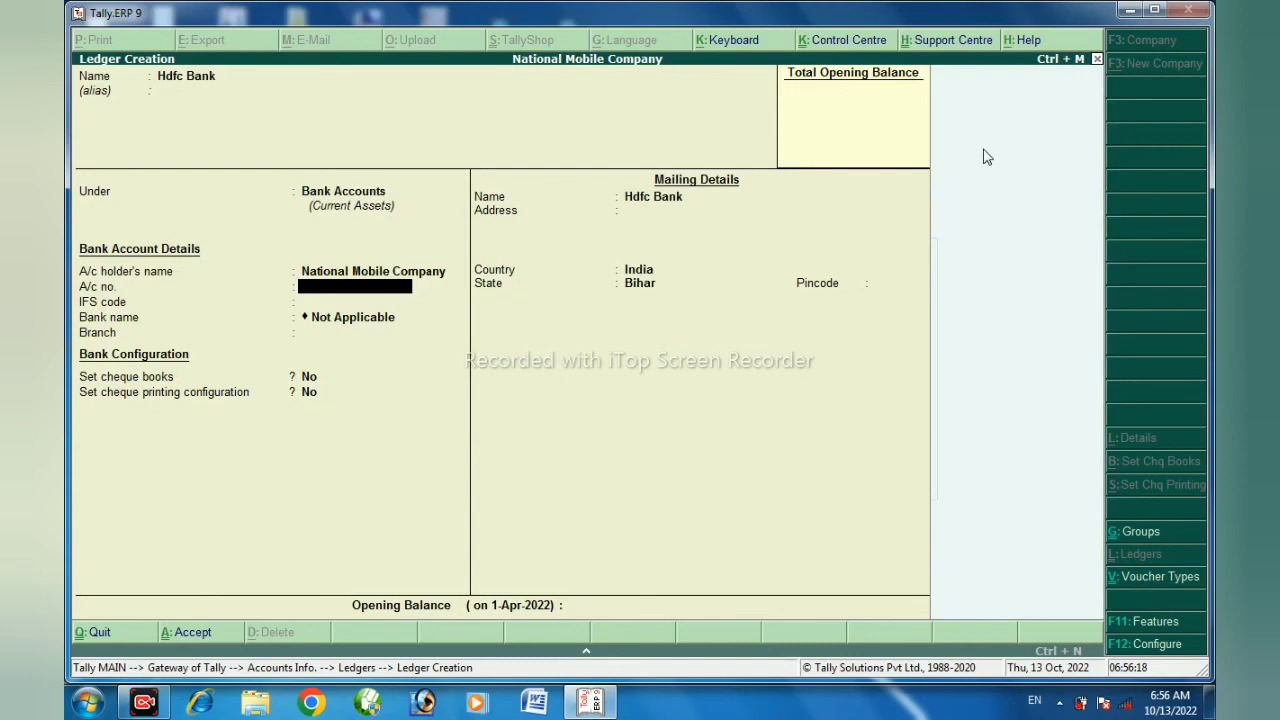
key("Return")
key("Return")
key("Return")
key("Return")
key("Return")
key("Return")
key("Return")
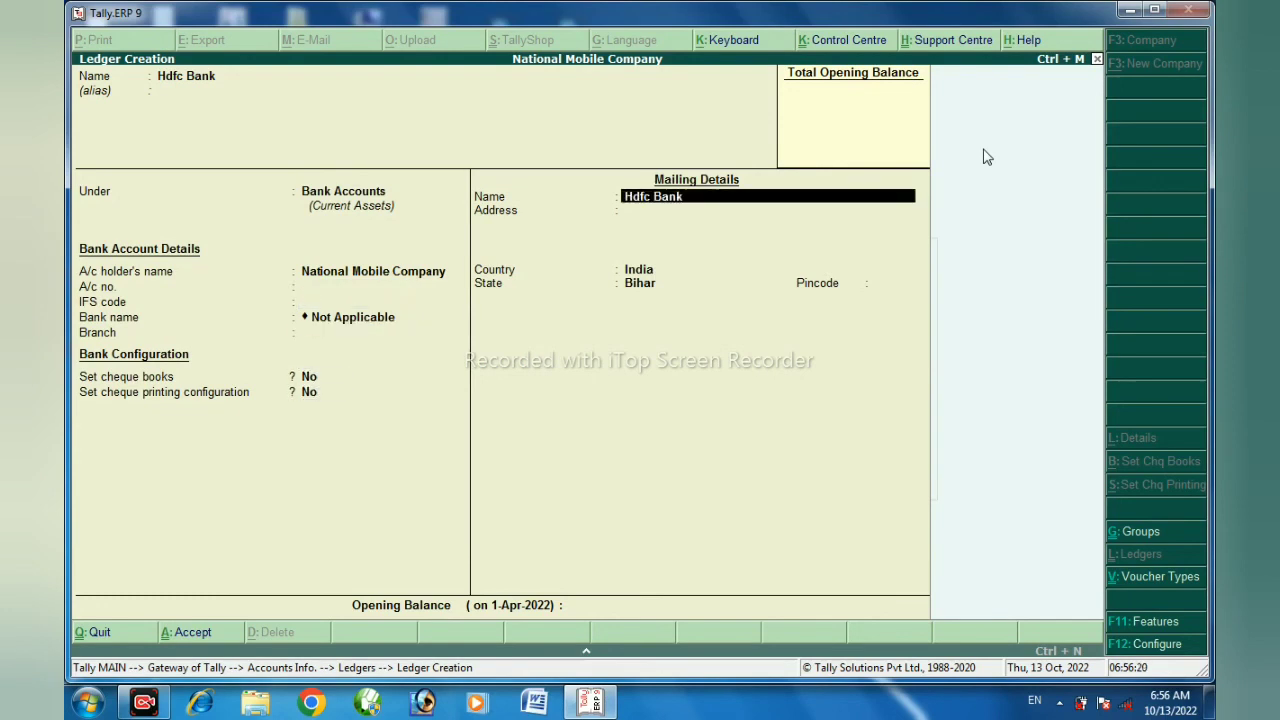
key("Return")
key("Return")
key("Return")
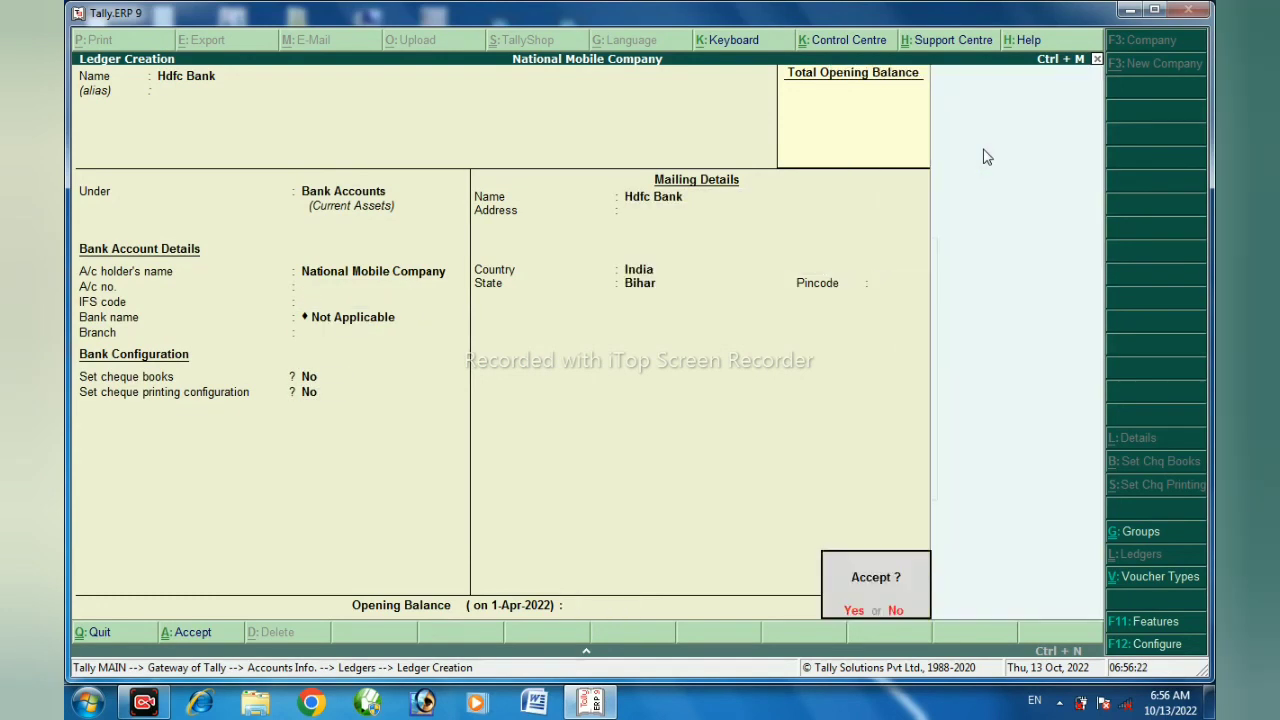
key("Return")
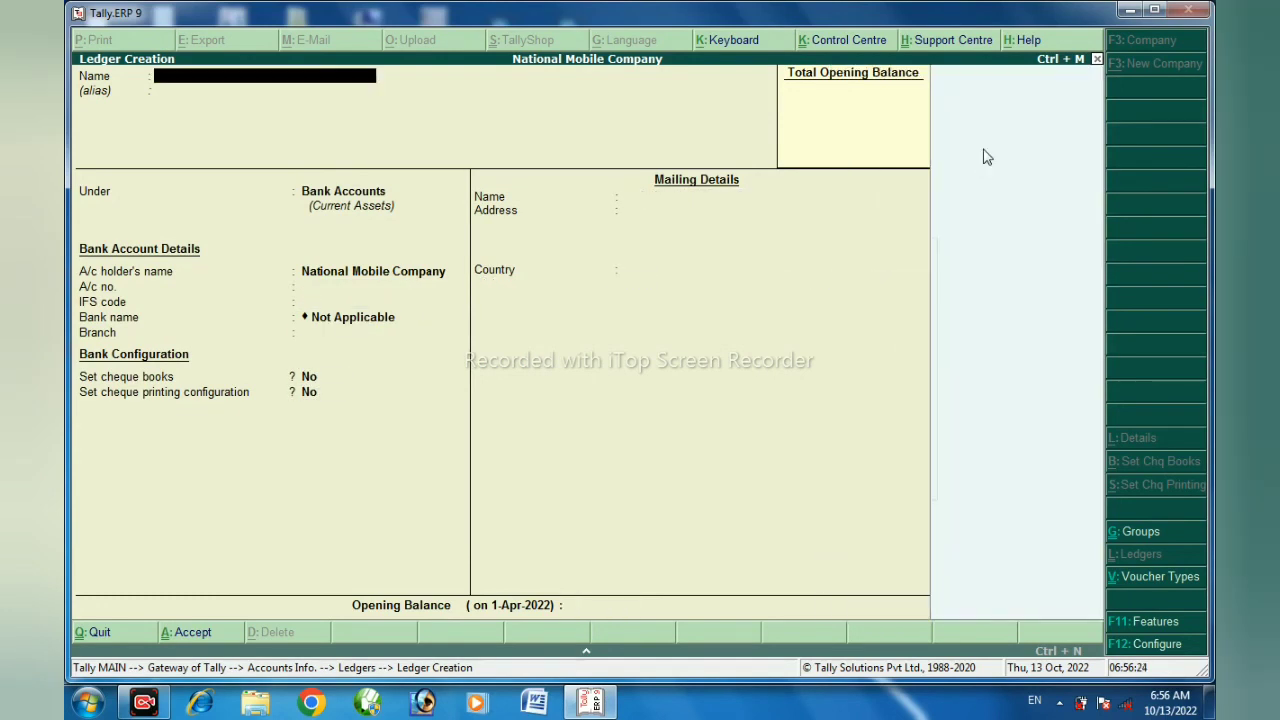